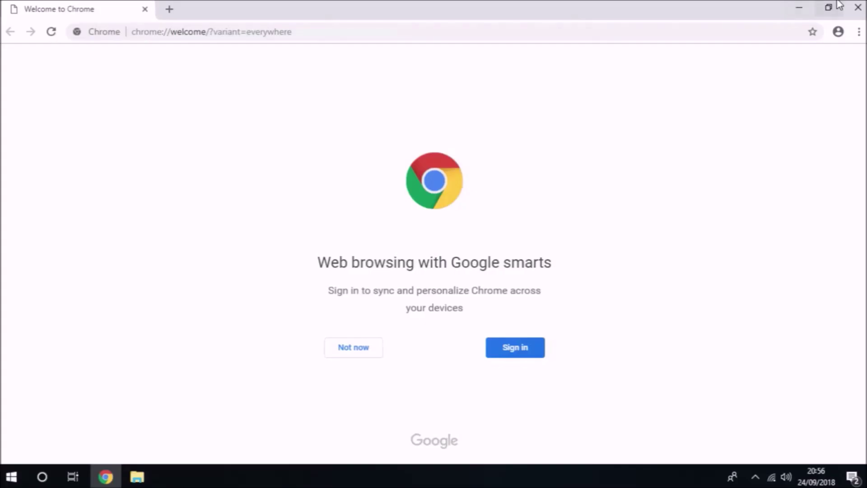
Search Google for 'windows os download tool' and open the HeiDoc.net ISO Download Tool result
left_click(592, 30)
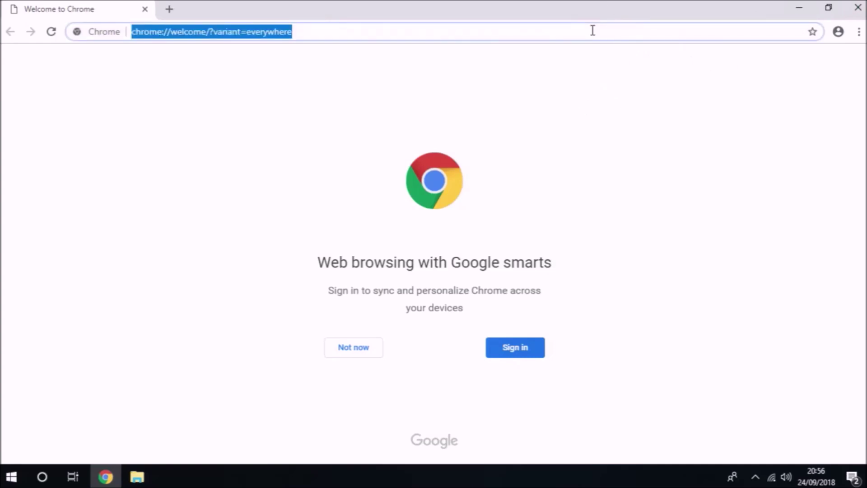
type("wi")
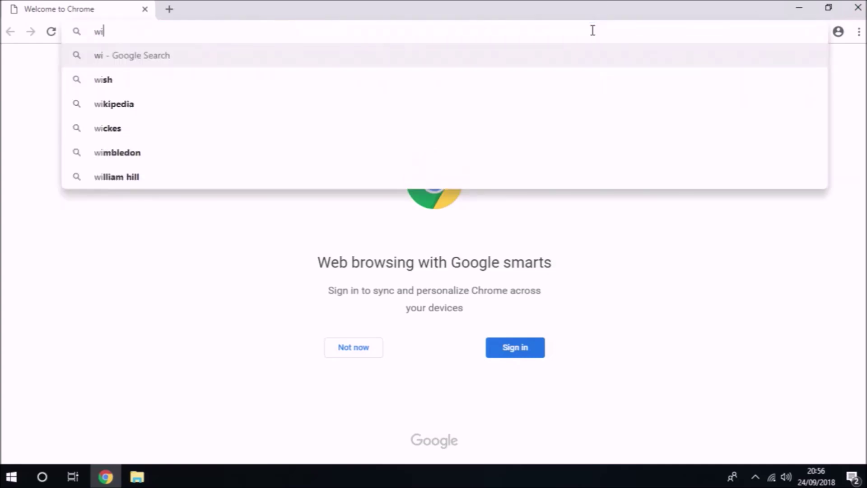
type("ndows ")
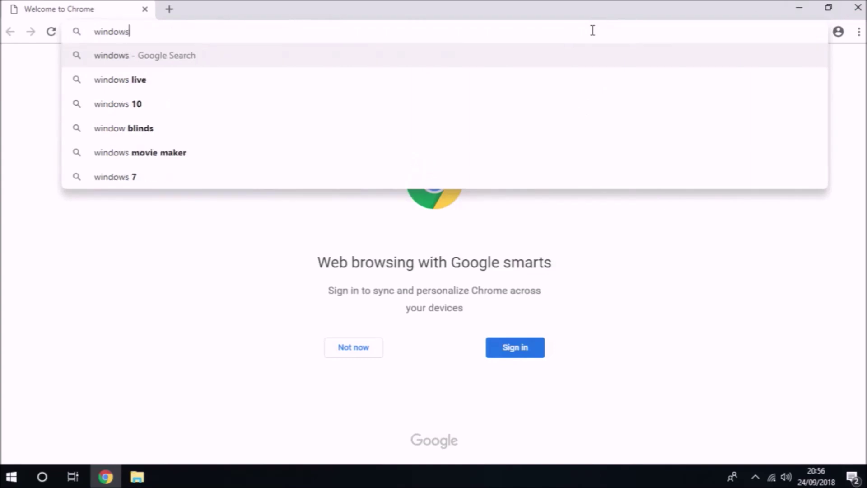
type("os ")
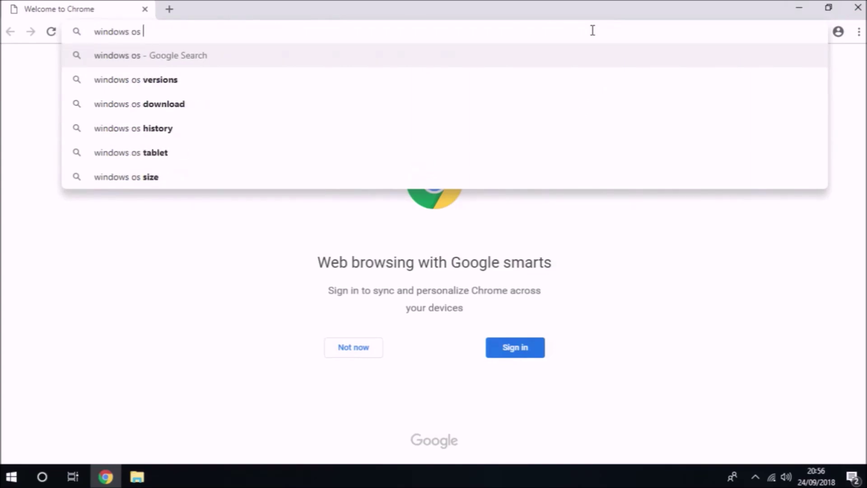
type("down")
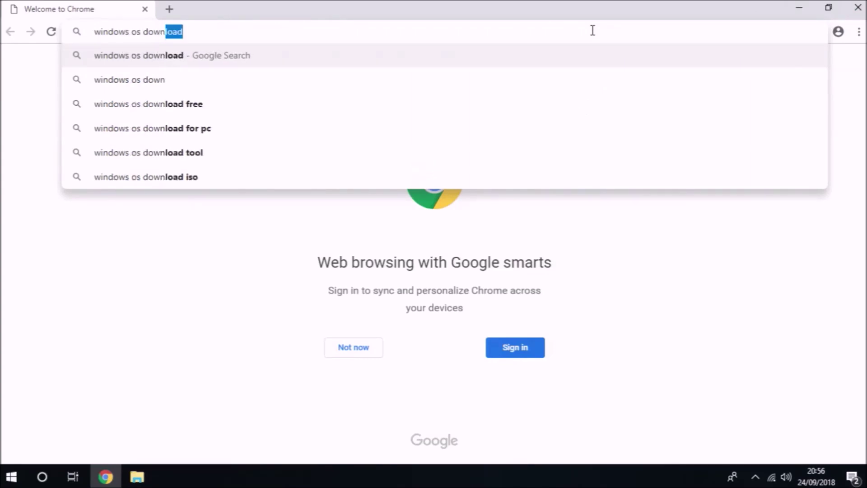
type("load ")
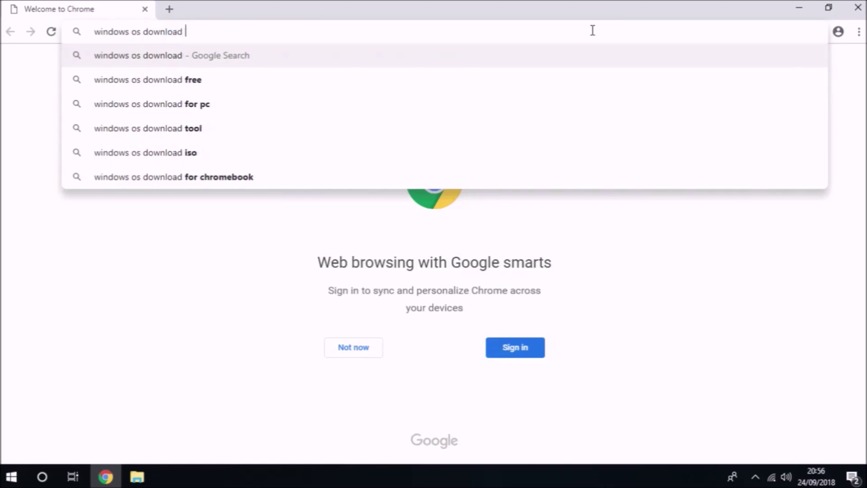
type("tool")
key("Return")
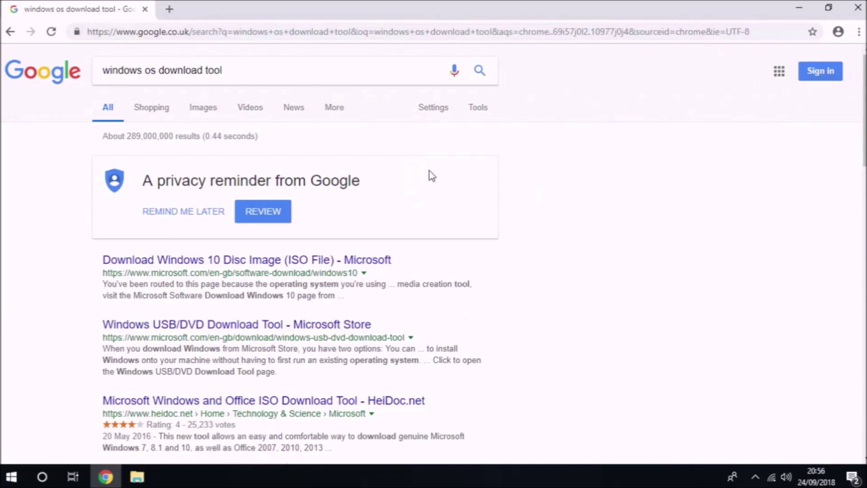
left_click(346, 407)
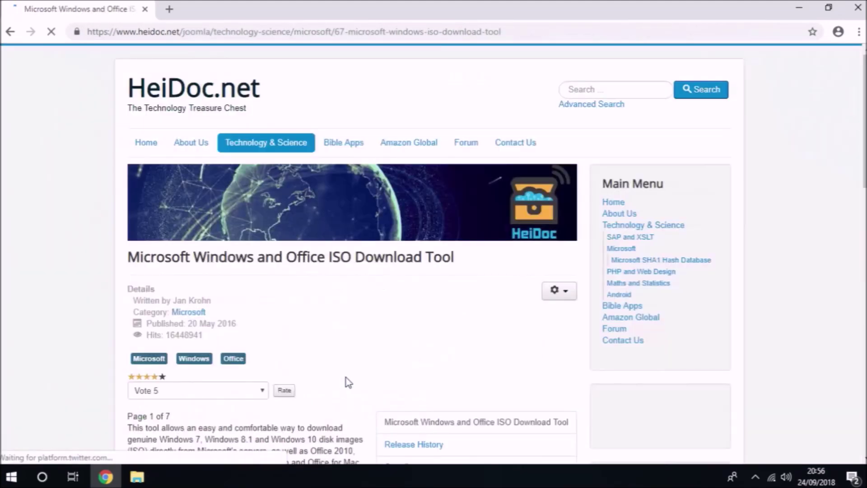
Download 'Windows ISO Downloader.exe' from HeiDoc.net and show it in the Downloads folder
scroll(348, 351, "down", 3)
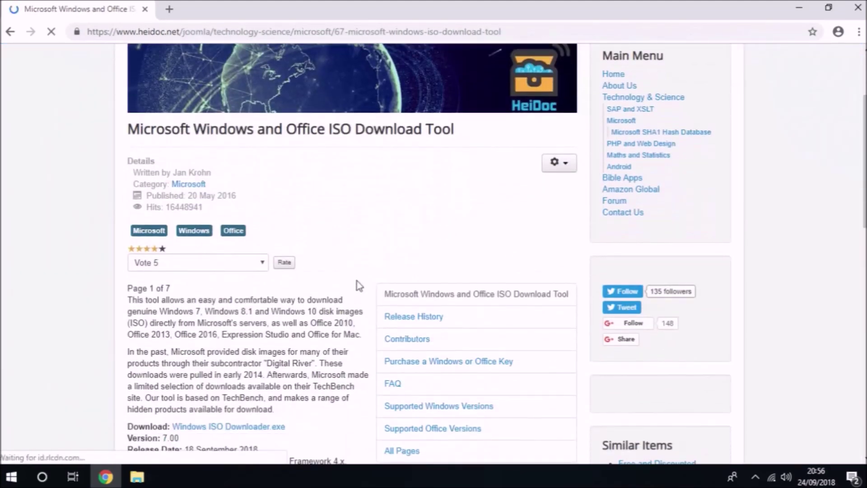
scroll(356, 284, "down", 3)
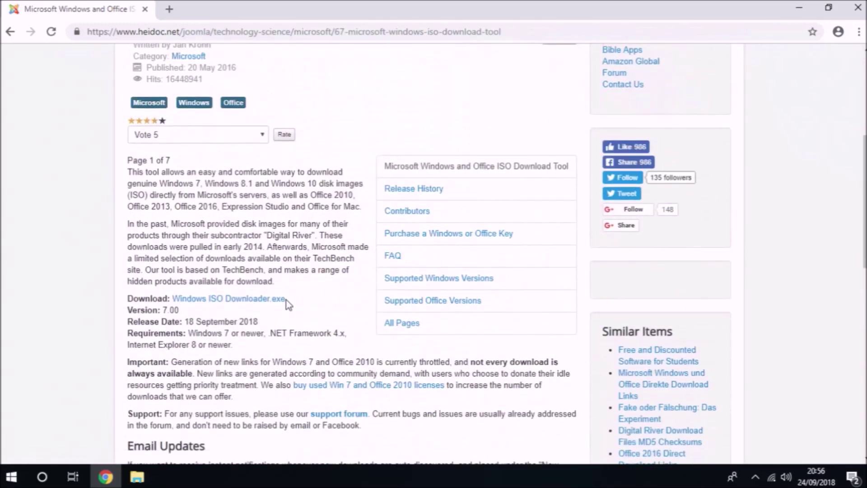
left_click(272, 303)
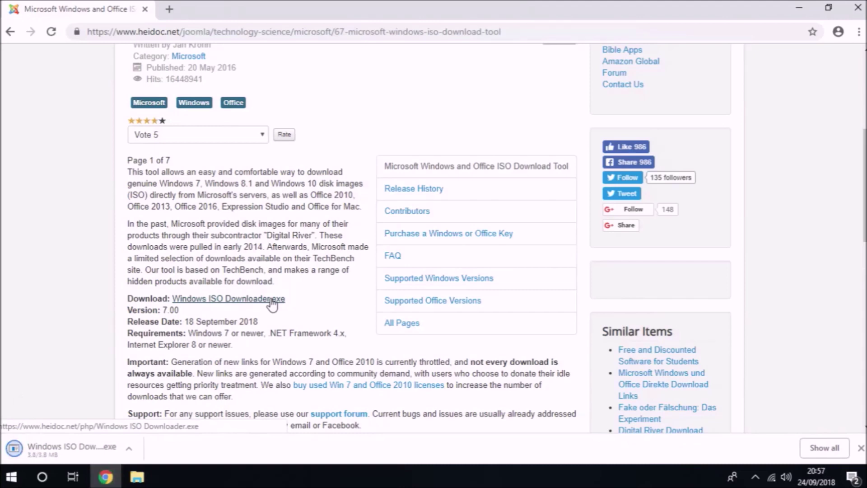
right_click(112, 446)
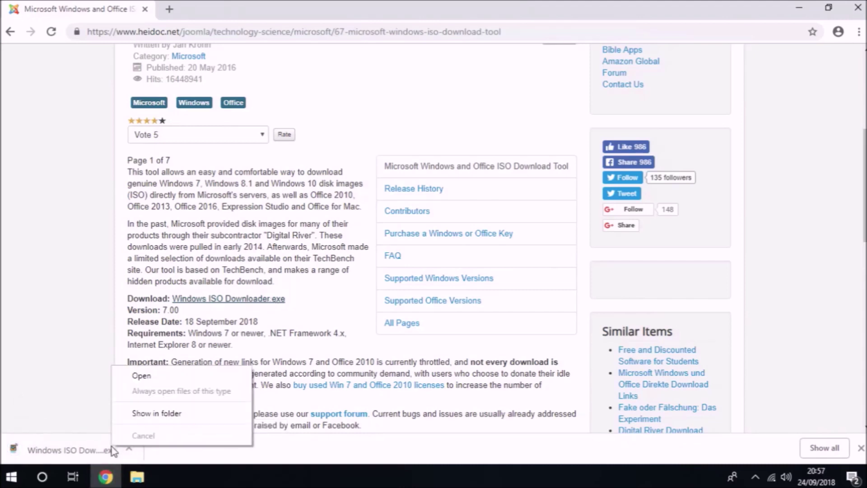
left_click(137, 418)
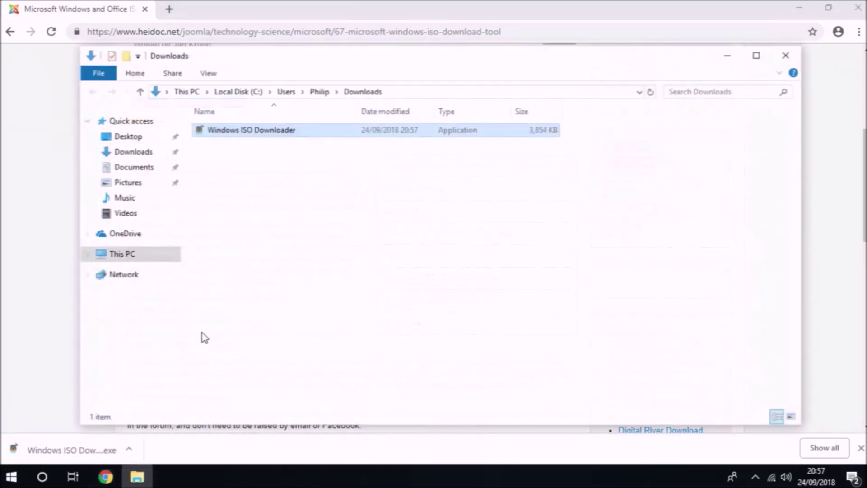
Close Chrome, run Windows ISO Downloader from Downloads, and select Windows 10
left_click(856, 7)
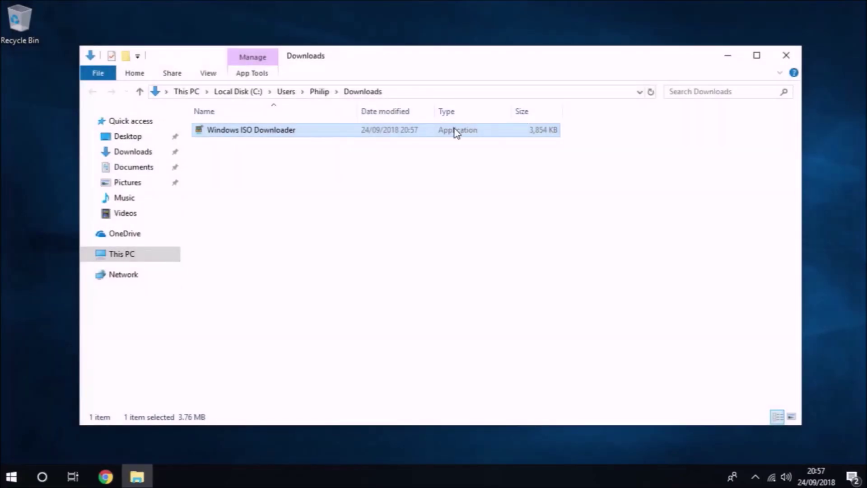
double_click(456, 131)
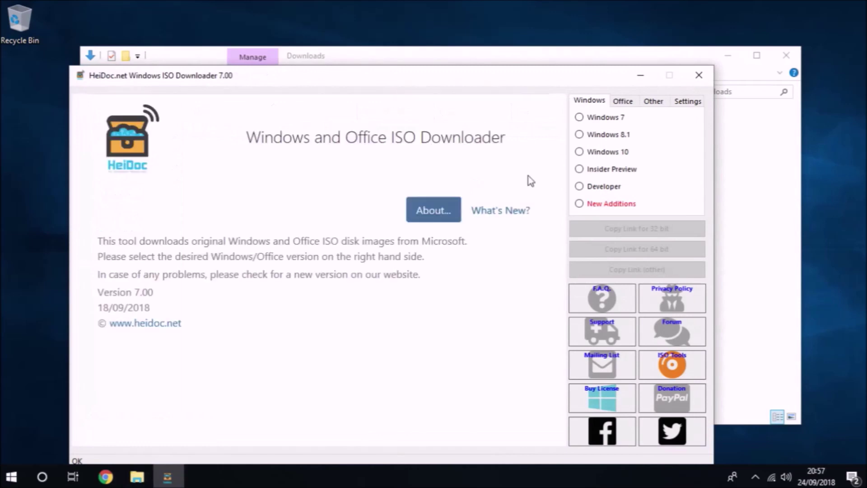
left_click(579, 152)
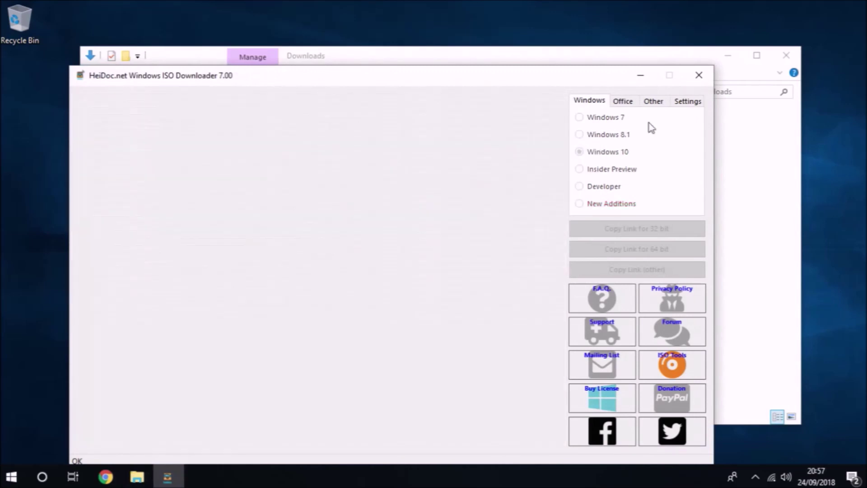
Close the Downloads window and pick Windows 10 Home/Pro from Fall Creators Update – September 2017
left_click(785, 55)
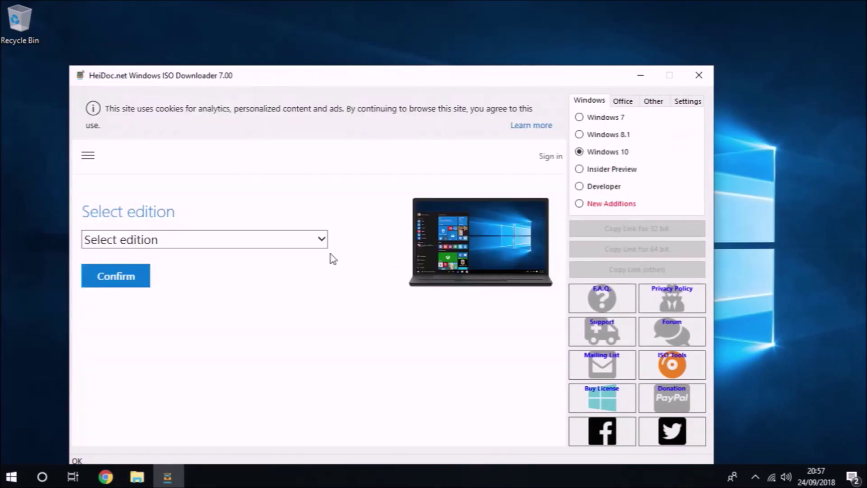
left_click(316, 245)
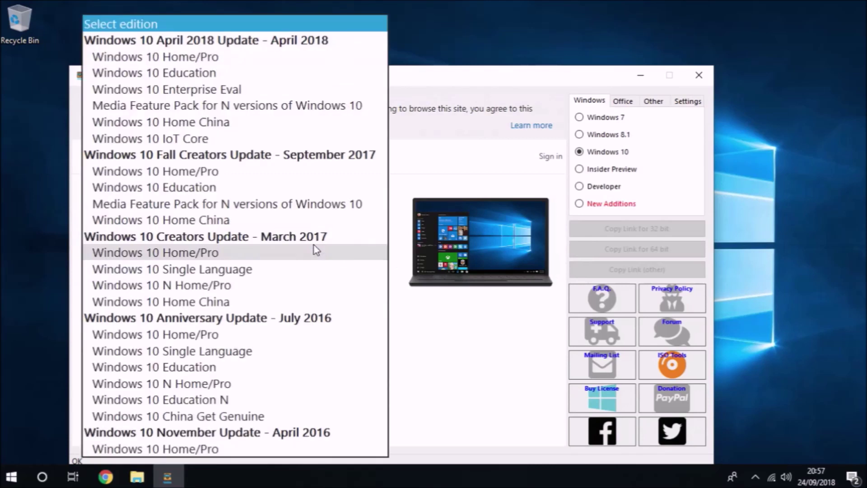
scroll(316, 250, "down", 12)
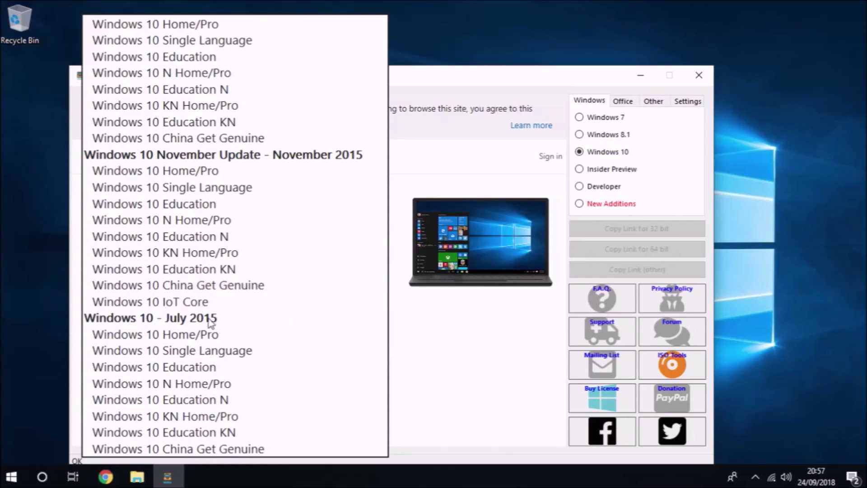
scroll(258, 161, "up", 2)
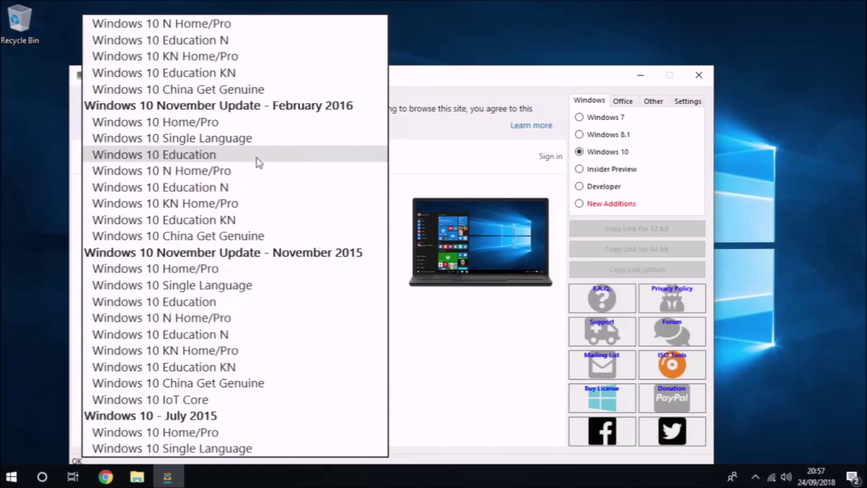
scroll(258, 161, "up", 2)
scroll(259, 161, "up", 2)
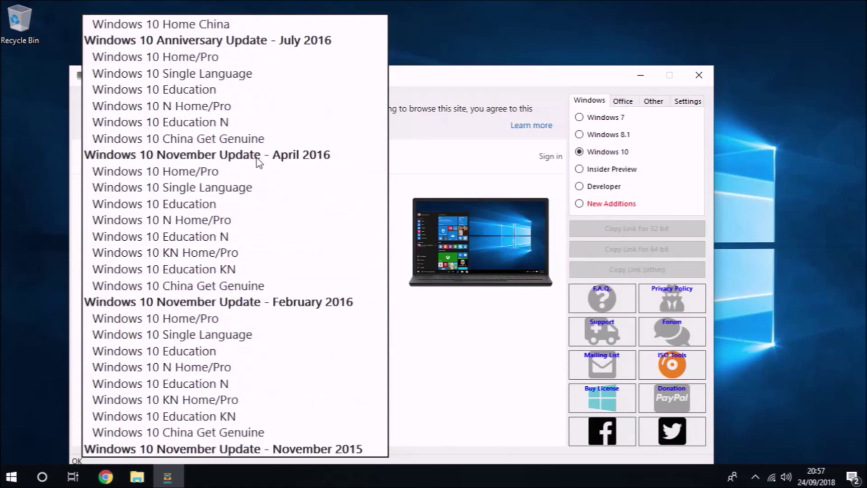
scroll(258, 162, "up", 6)
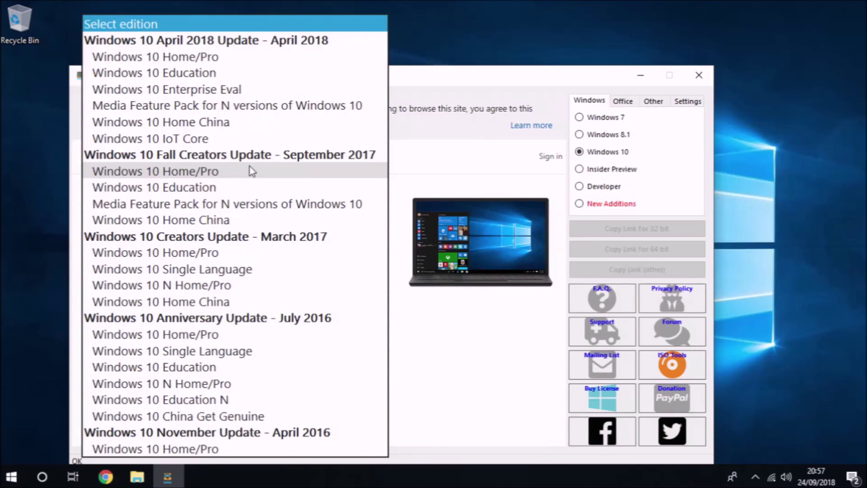
left_click(246, 173)
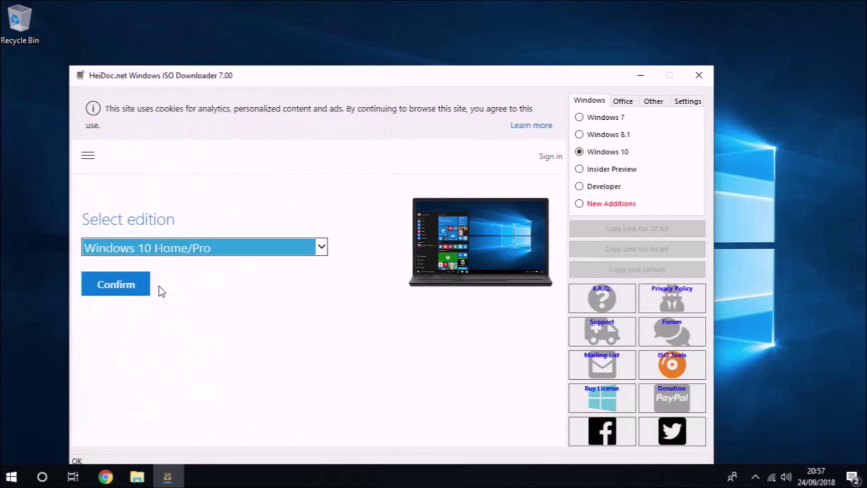
Confirm the Home/Pro edition and choose English International as the product language
left_click(131, 293)
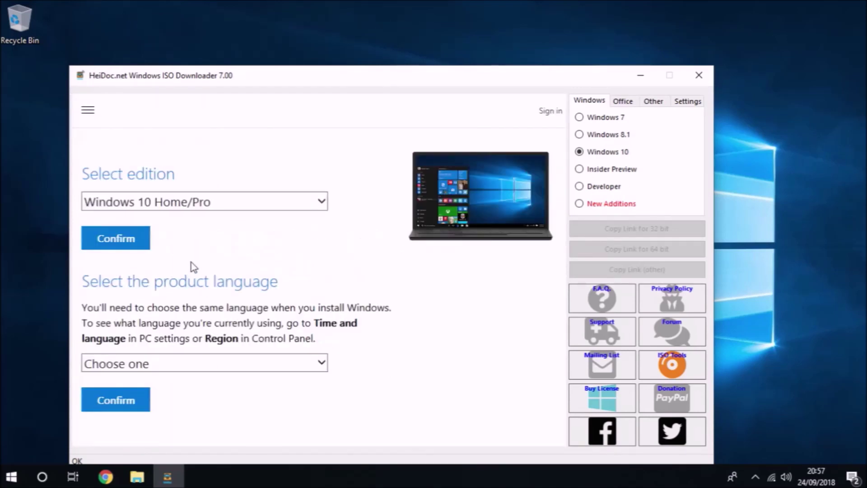
left_click(154, 362)
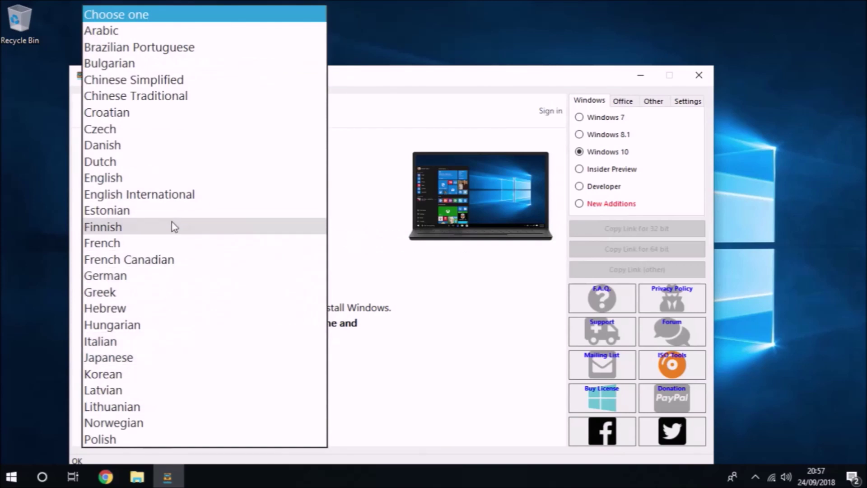
left_click(177, 204)
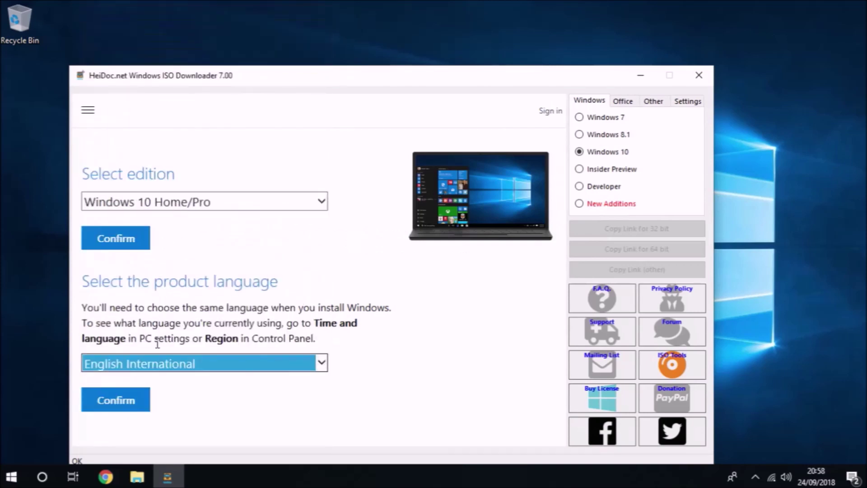
left_click(140, 397)
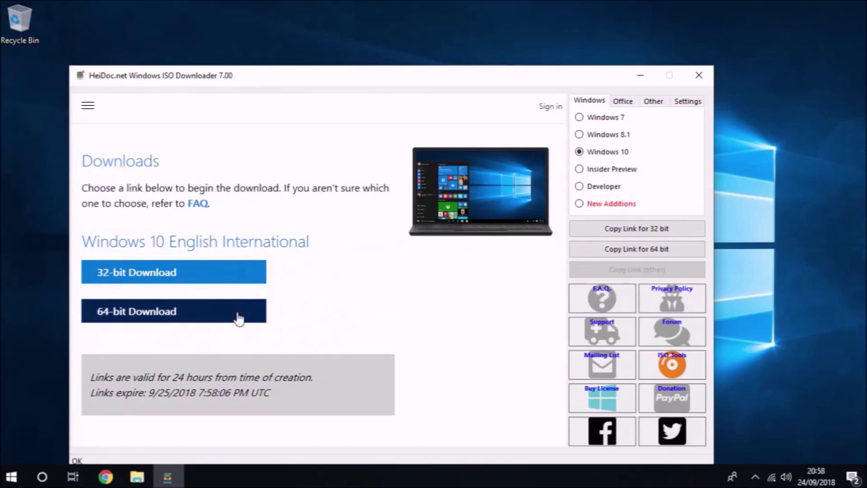
Copy the 64-bit download link to the clipboard and start Chrome
left_click(645, 255)
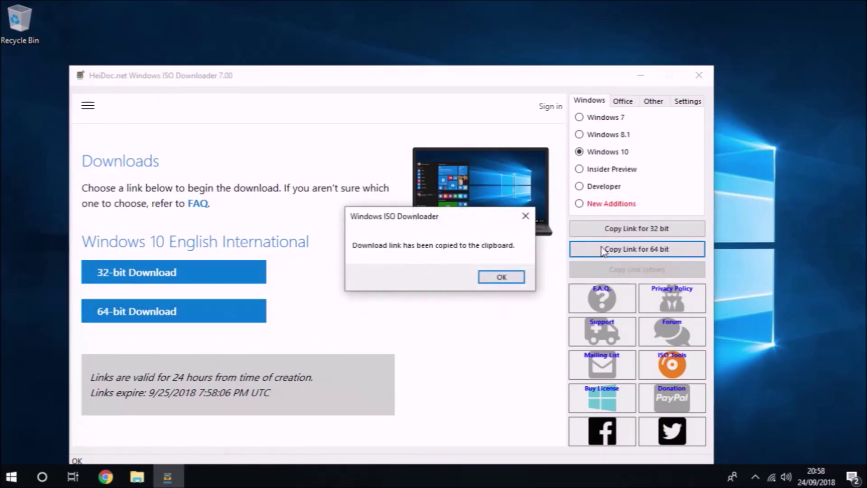
left_click(518, 276)
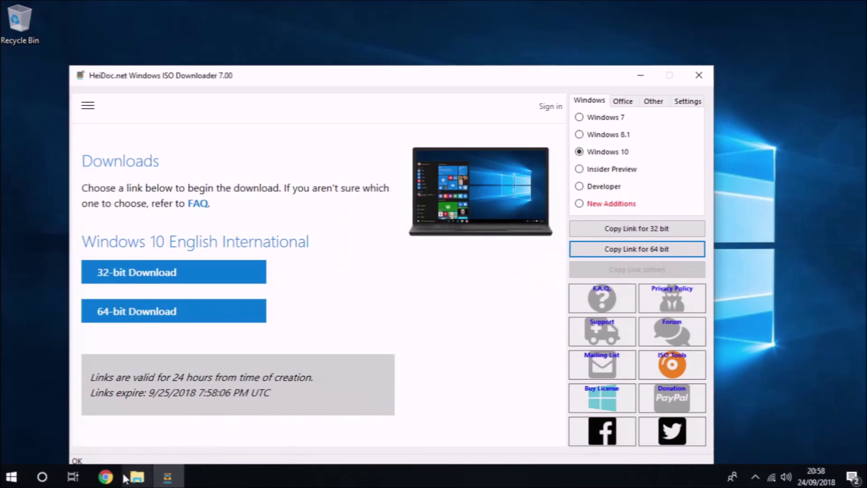
left_click(110, 481)
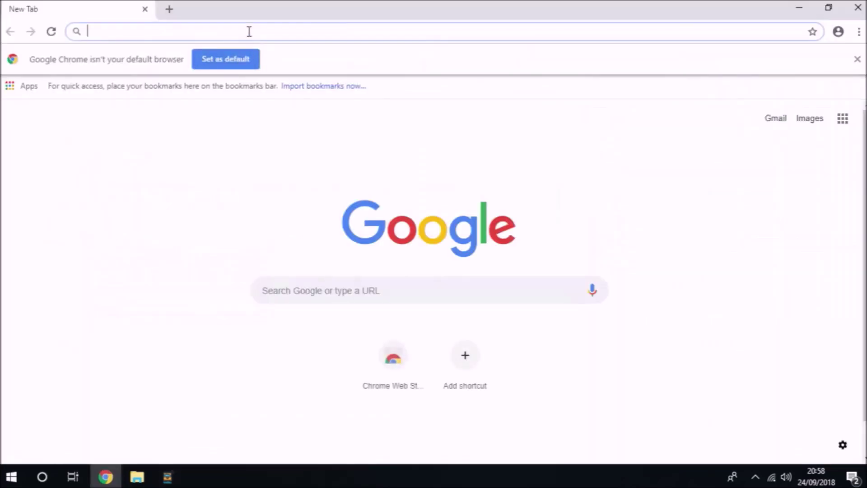
Paste the 64-bit link into Chrome and download Win10_1709_EnglishInternational_x64.iso (about 4.4 GB)
right_click(249, 32)
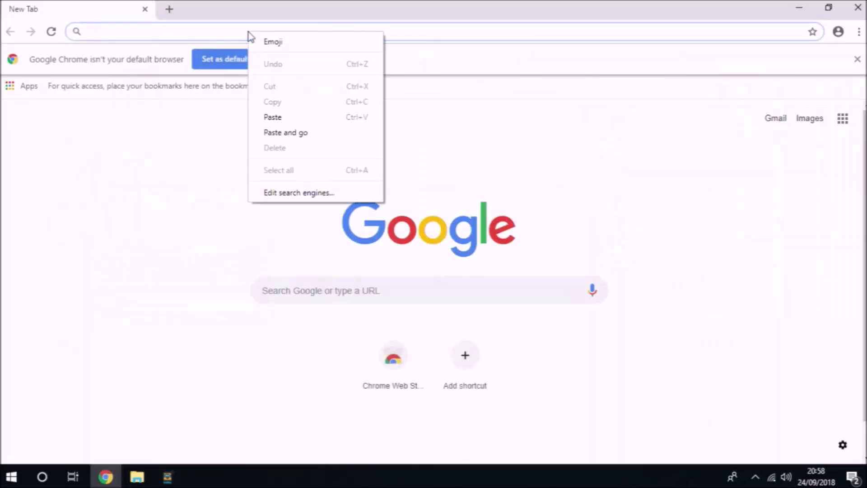
left_click(294, 138)
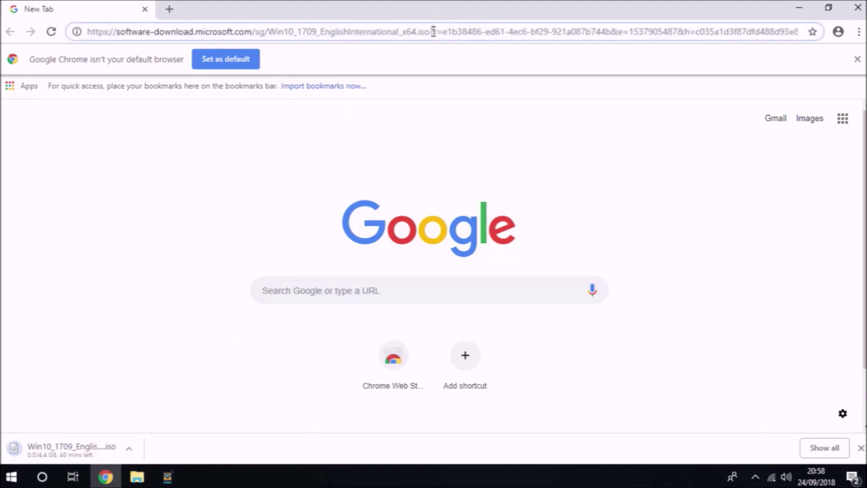
left_click_drag(436, 31, 87, 32)
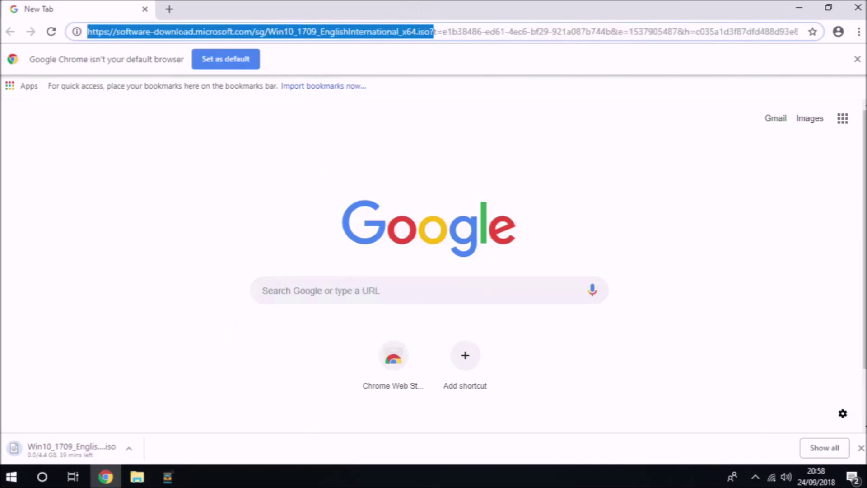
left_click(176, 314)
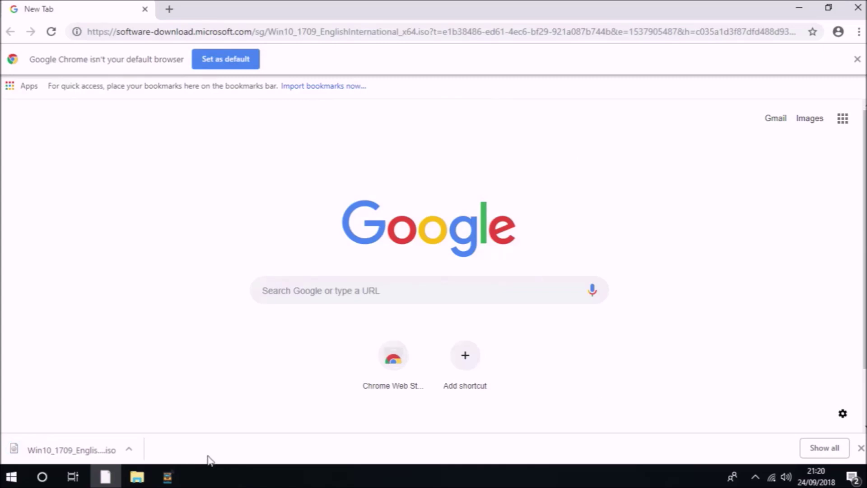
right_click(29, 447)
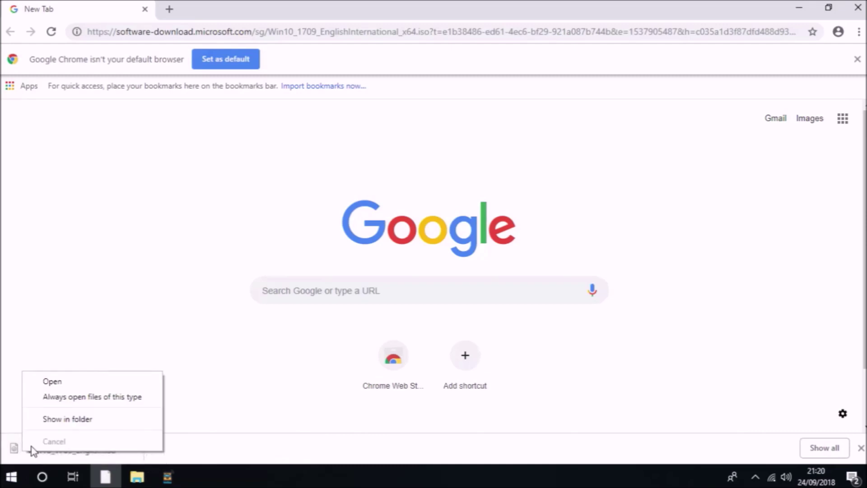
Confirm the 4,594,006 KB Windows 10 ISO is in Downloads, then return to Chrome
left_click(137, 480)
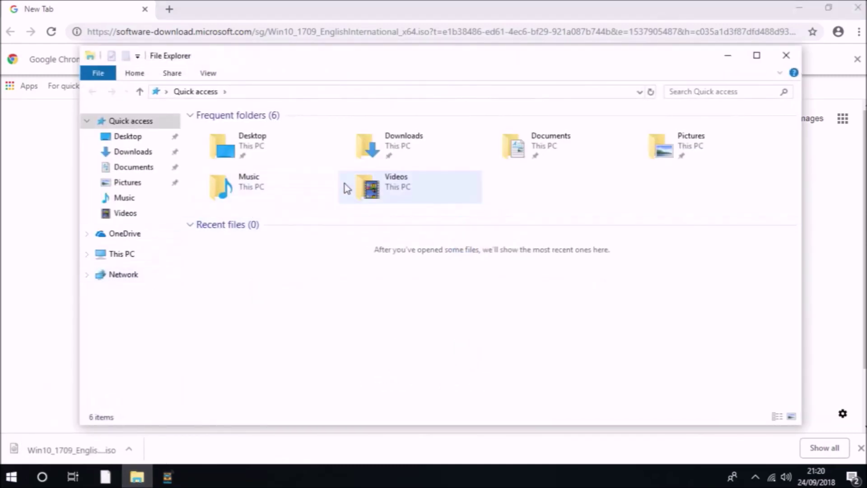
double_click(368, 158)
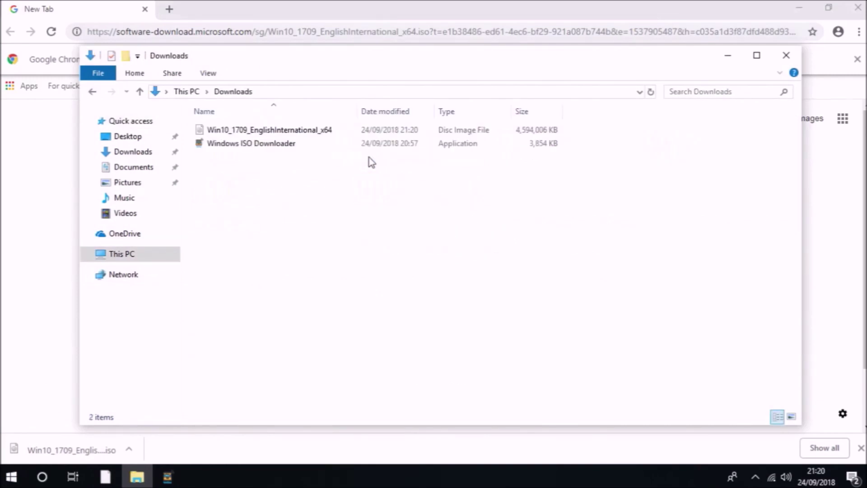
left_click(19, 197)
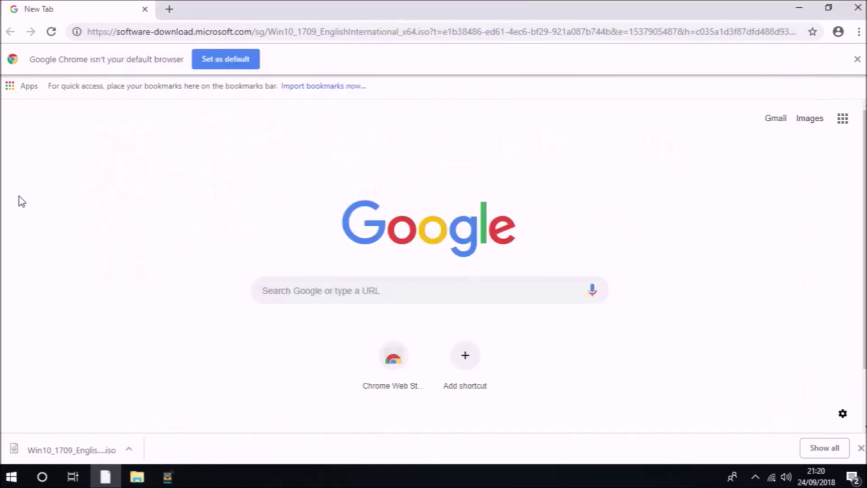
Search Google for 'rufus', open rufus.akeo.ie and download Rufus 3.3 (rufus-3.3.exe)
left_click(168, 10)
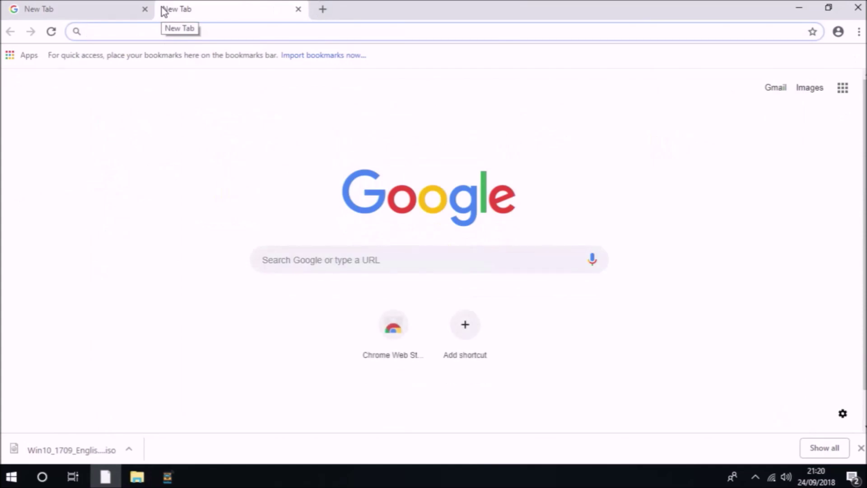
type("ruf")
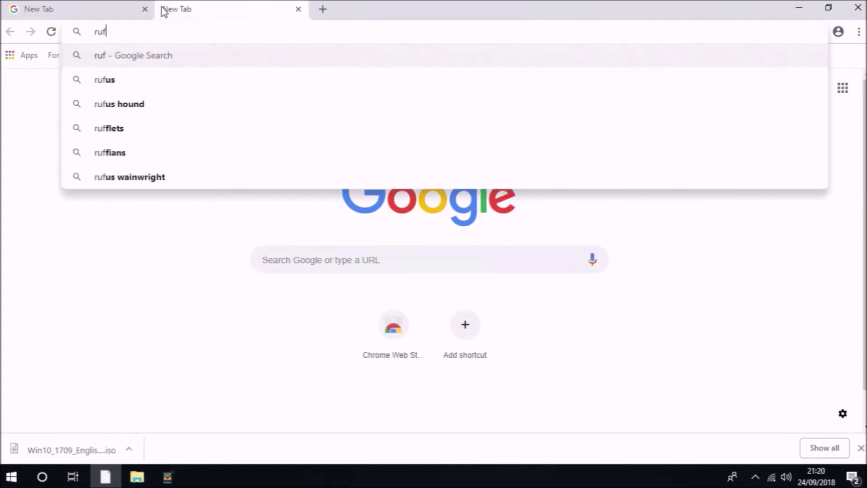
type("us")
key("Return")
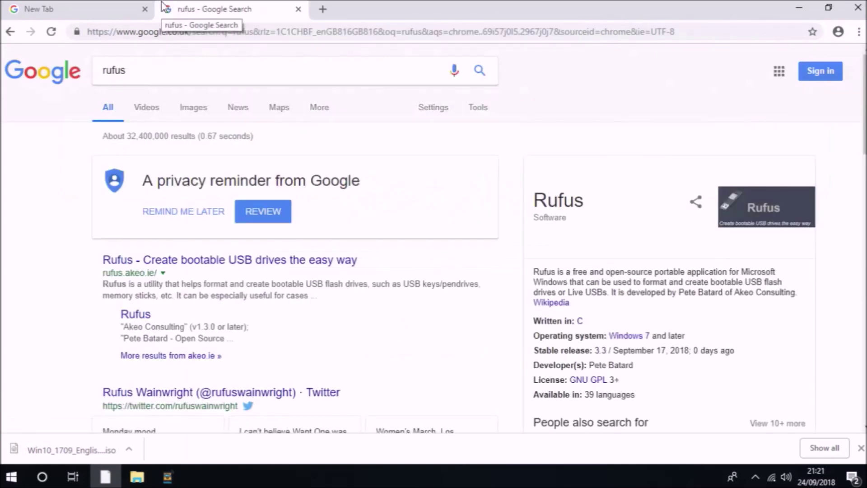
left_click(289, 260)
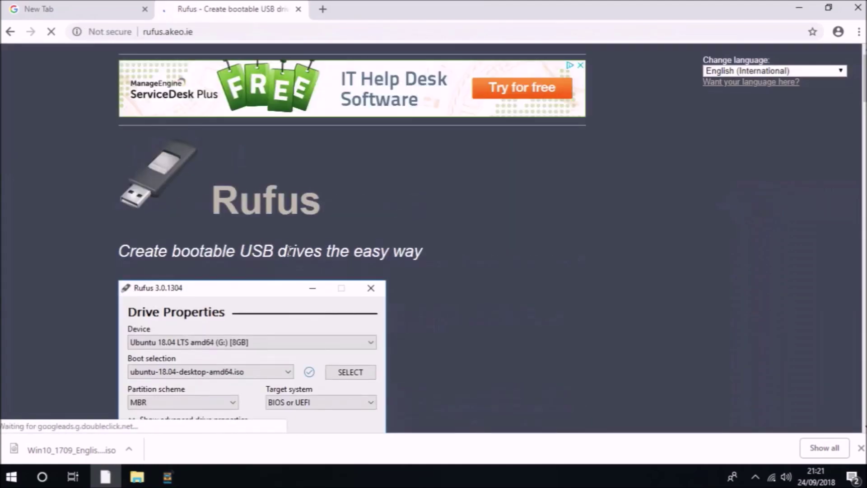
scroll(289, 253, "down", 12)
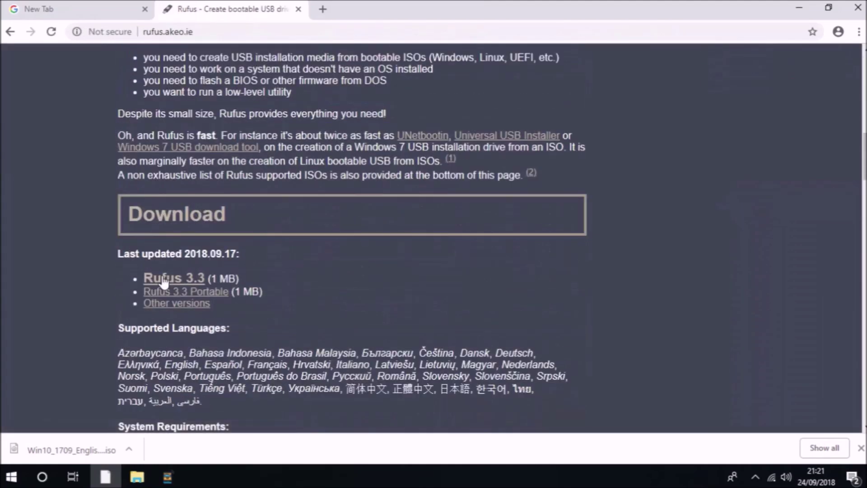
left_click(168, 284)
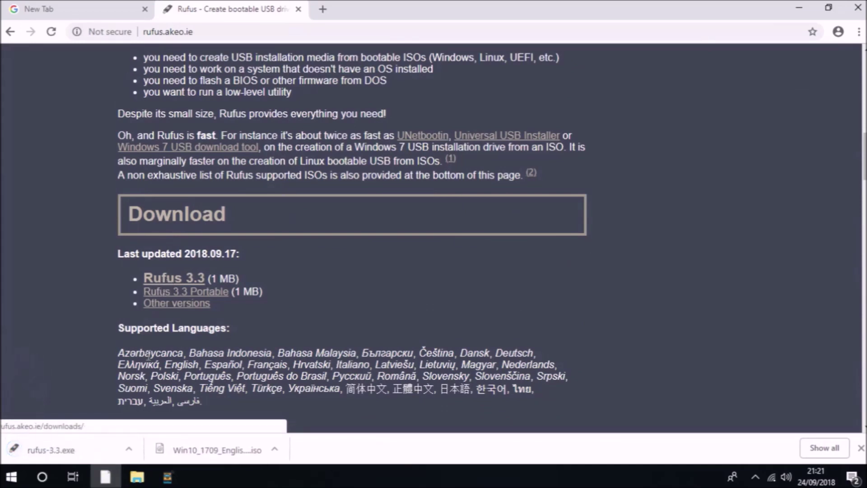
Show rufus-3.3.exe in Downloads, minimize Chrome, Explorer and the ISO downloader, then launch Rufus 3.3
right_click(94, 449)
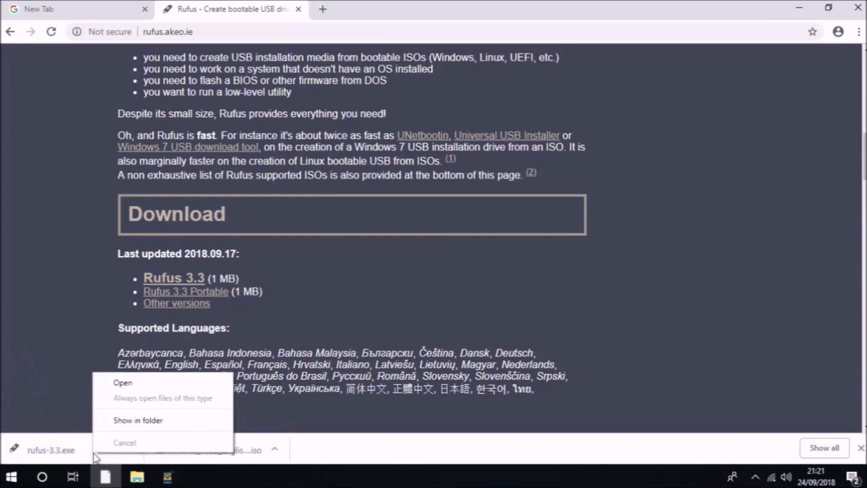
left_click(116, 423)
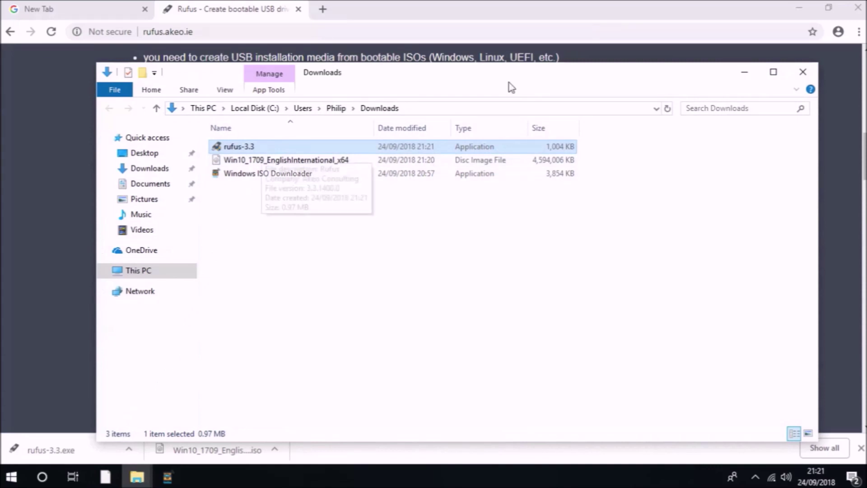
left_click(806, 7)
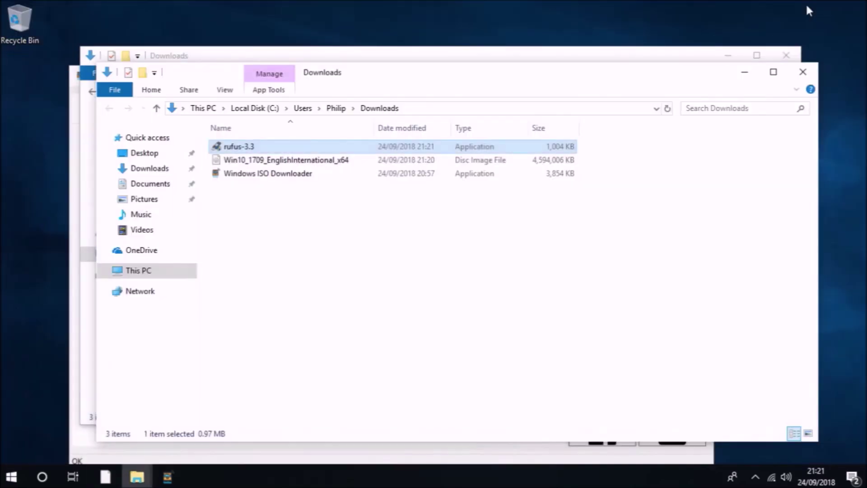
left_click(727, 54)
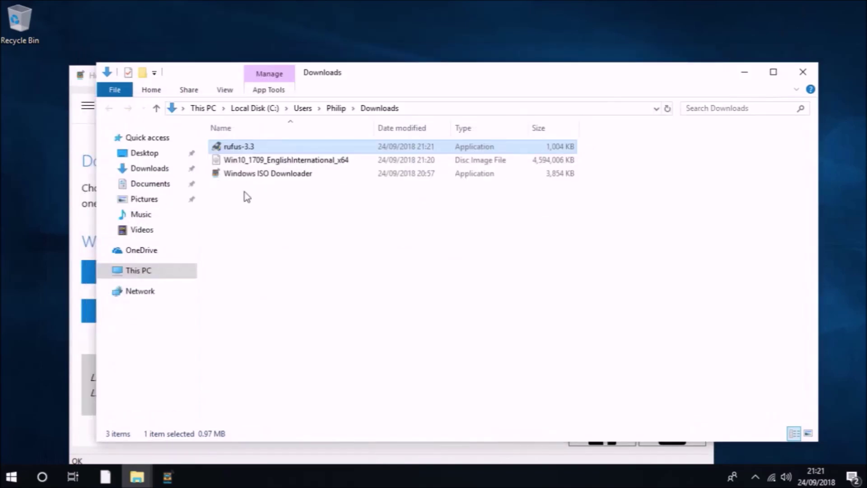
left_click(84, 78)
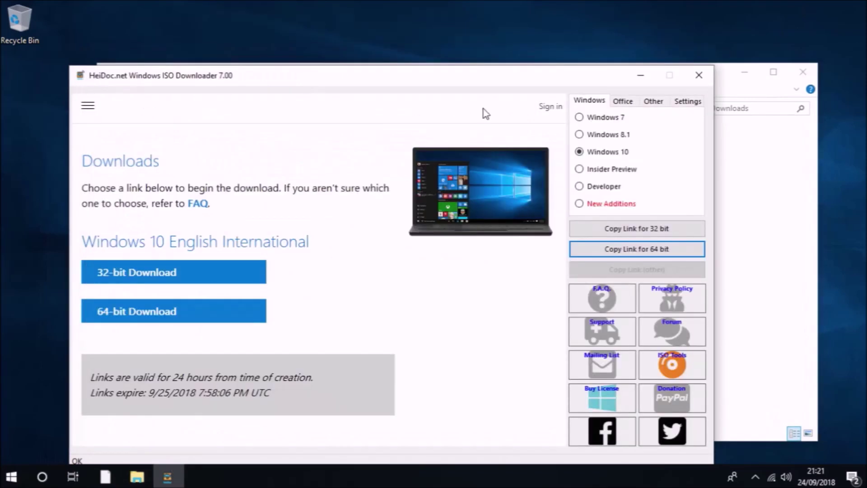
left_click(646, 80)
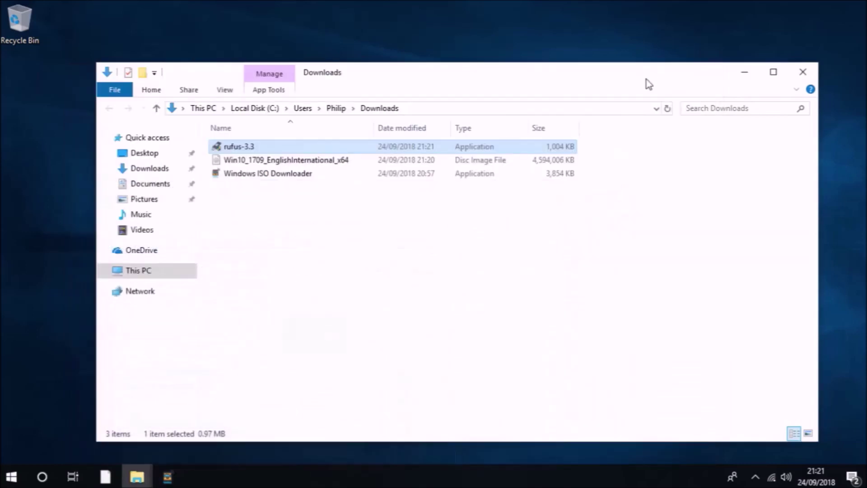
double_click(447, 150)
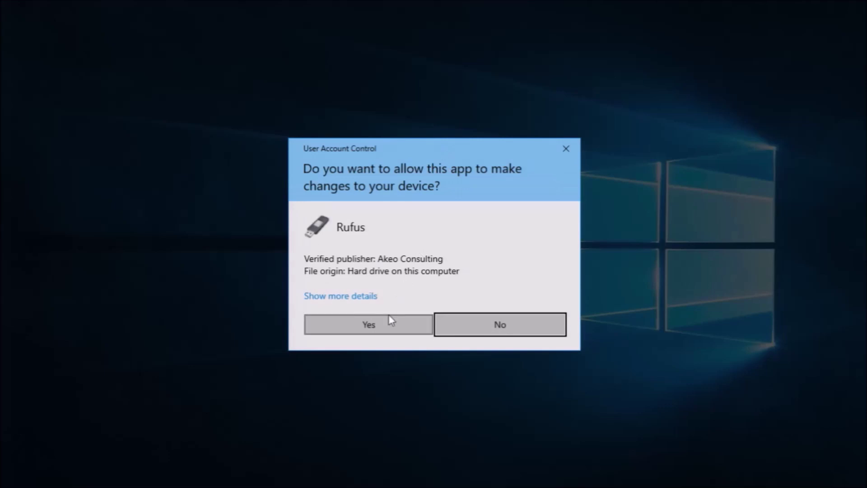
Allow admin rights, decline update checks, load Win10_1709_EnglishInternational_x64.iso and compute its checksums
left_click(387, 321)
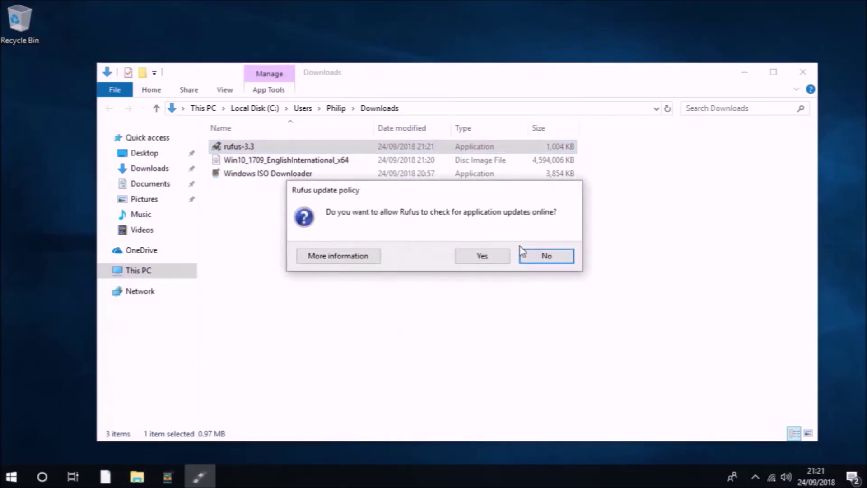
left_click(525, 253)
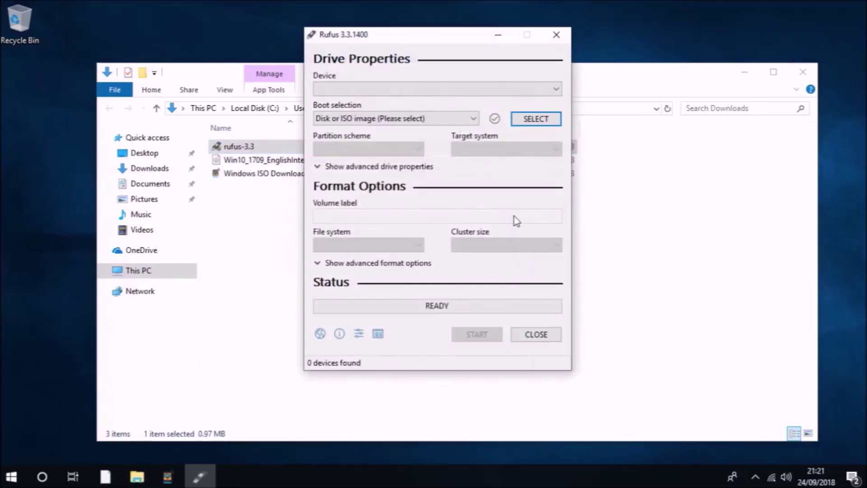
left_click(547, 120)
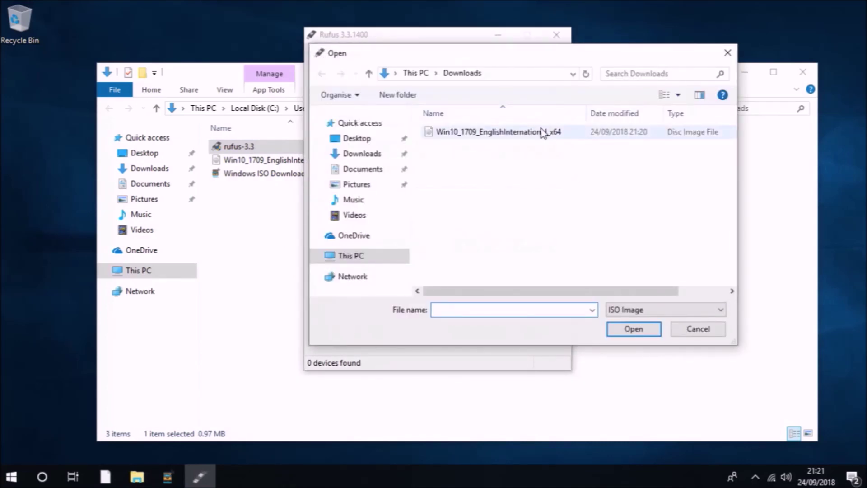
double_click(541, 131)
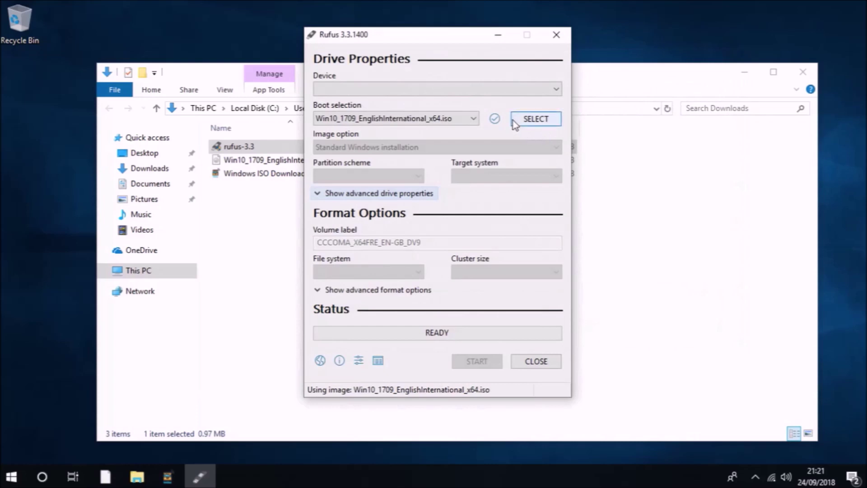
left_click(494, 118)
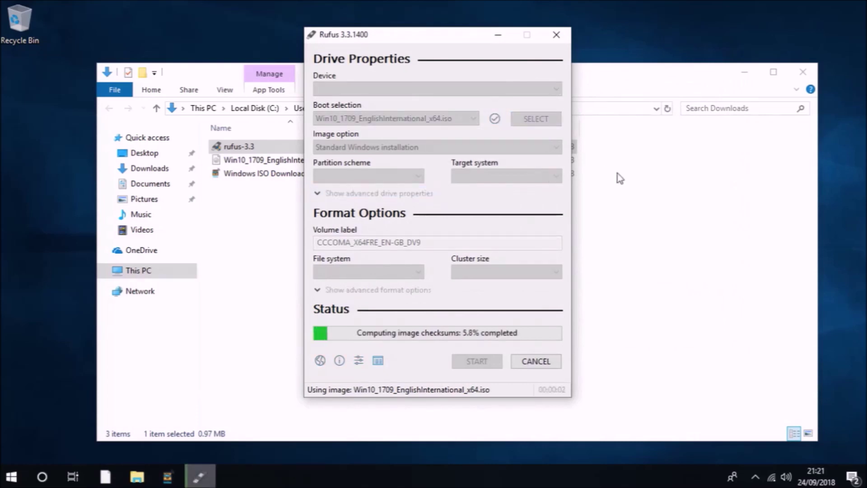
left_click(744, 72)
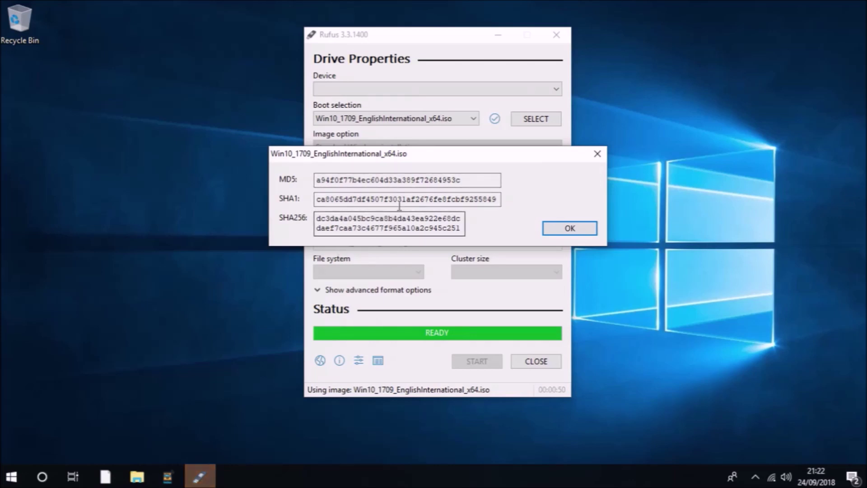
Copy the image's MD5 hash to the clipboard and dismiss the checksum results
left_click_drag(463, 175, 308, 158)
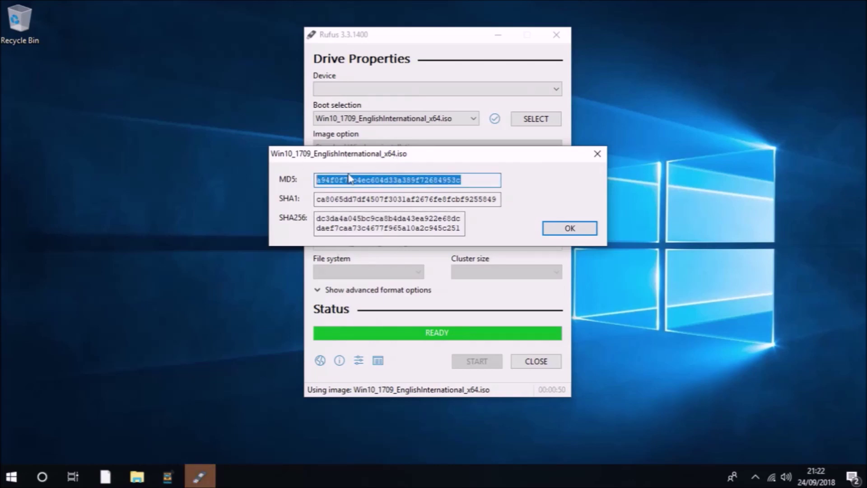
right_click(484, 179)
left_click(521, 220)
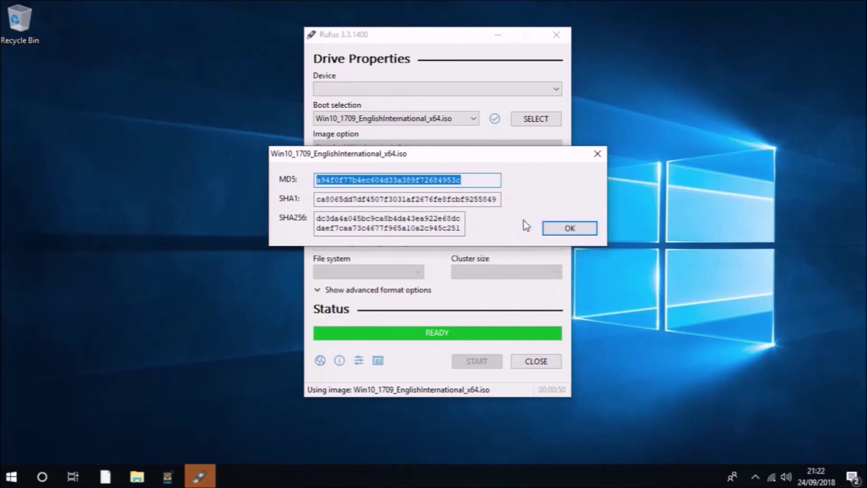
left_click(568, 230)
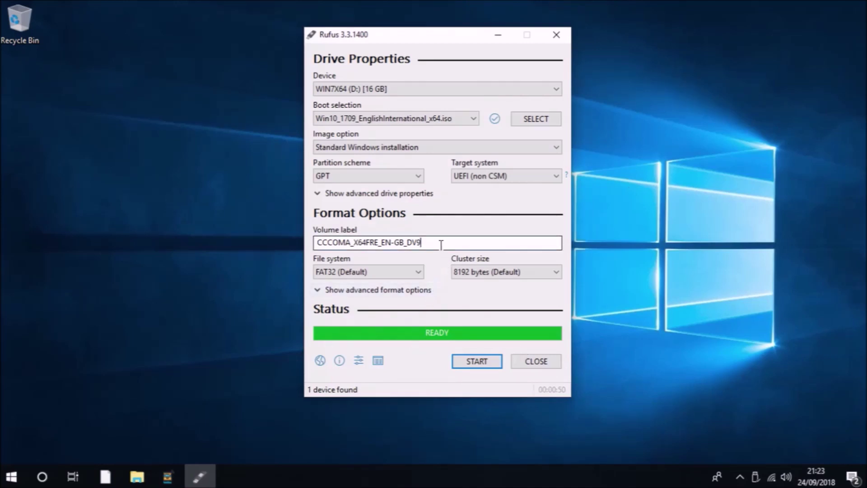
Replace the default volume label with Win1709
left_click_drag(441, 244, 292, 239)
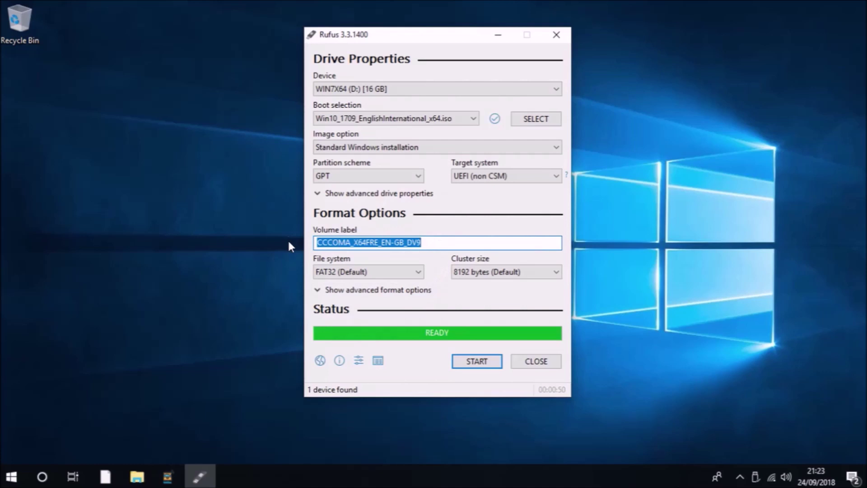
key("BackSpace")
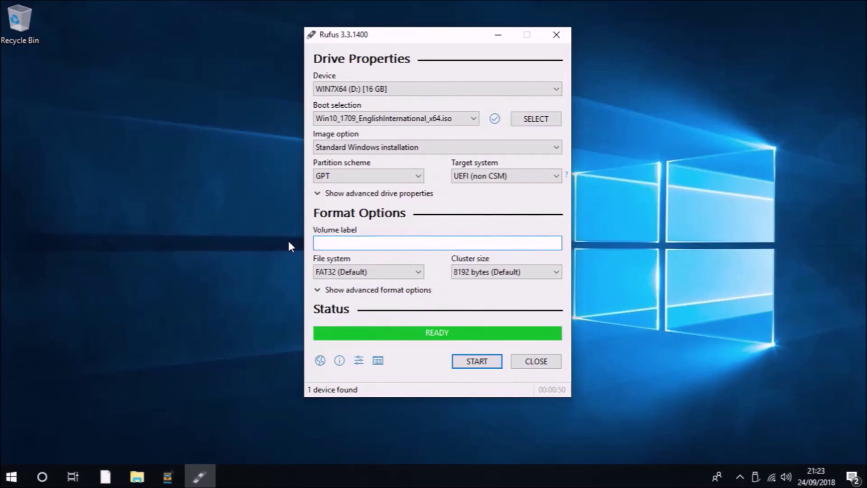
type("Win1709")
Switch the partition scheme to MBR and then back to GPT
left_click(394, 176)
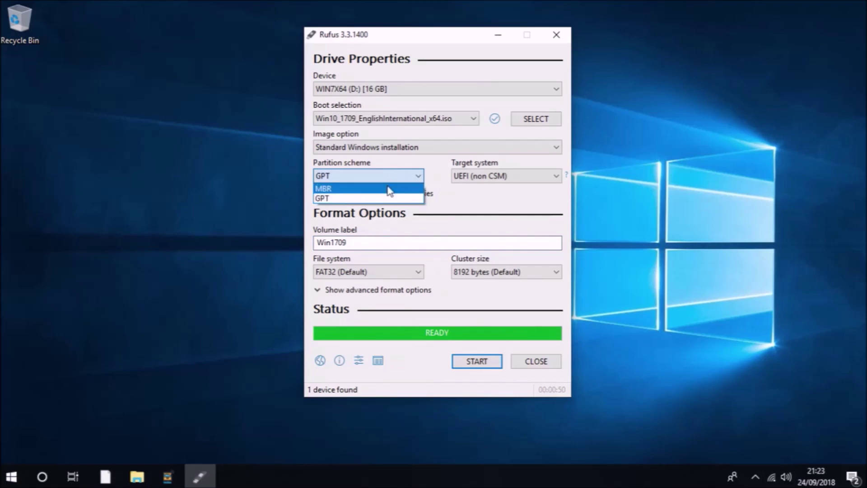
left_click(388, 188)
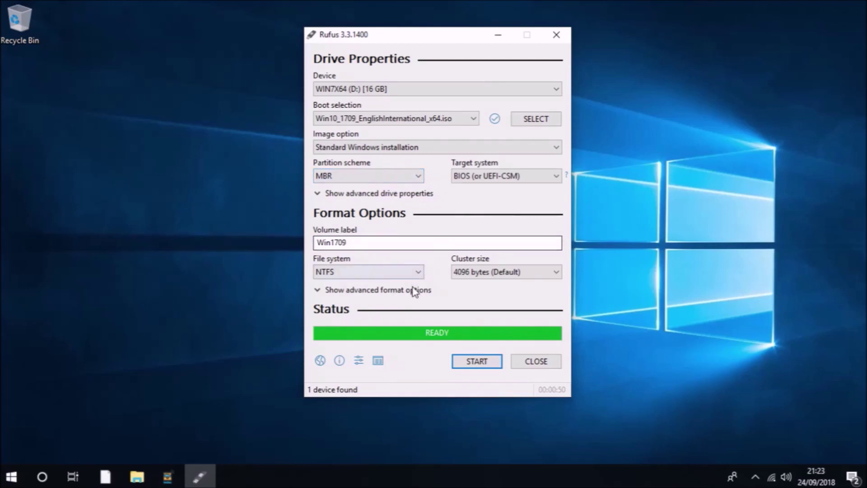
left_click(381, 180)
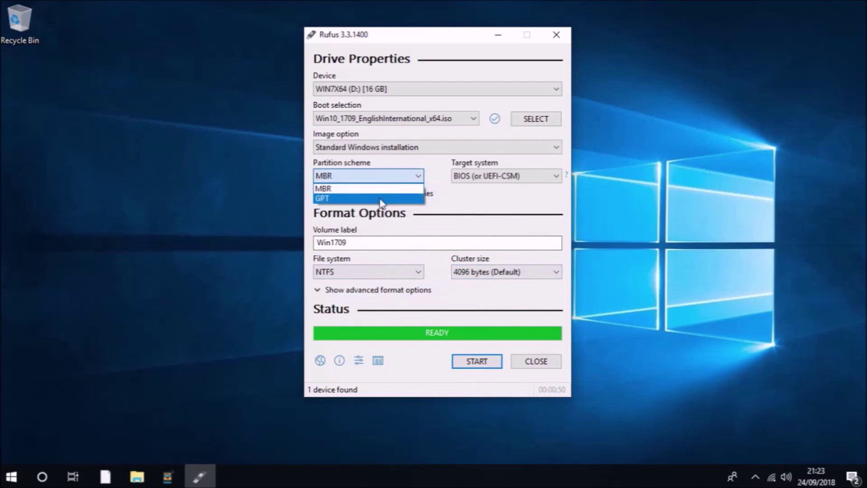
left_click(380, 198)
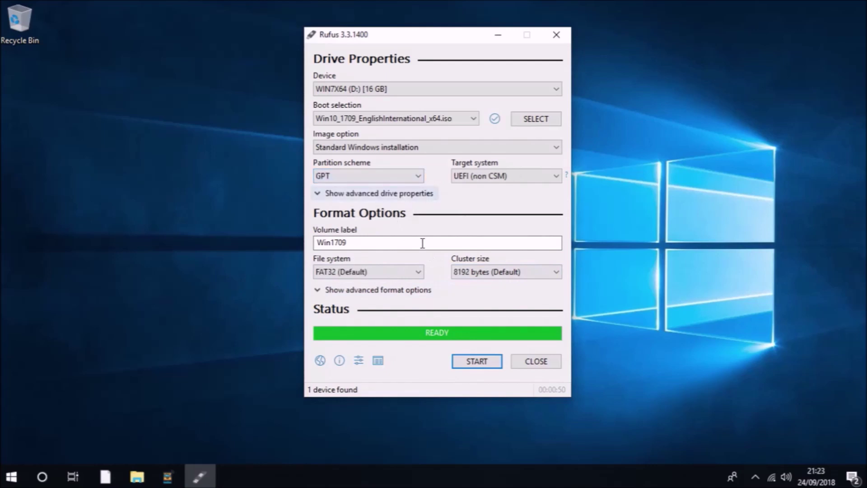
Start writing the ISO to the 16 GB USB drive, accepting the data-erase warning
left_click(479, 363)
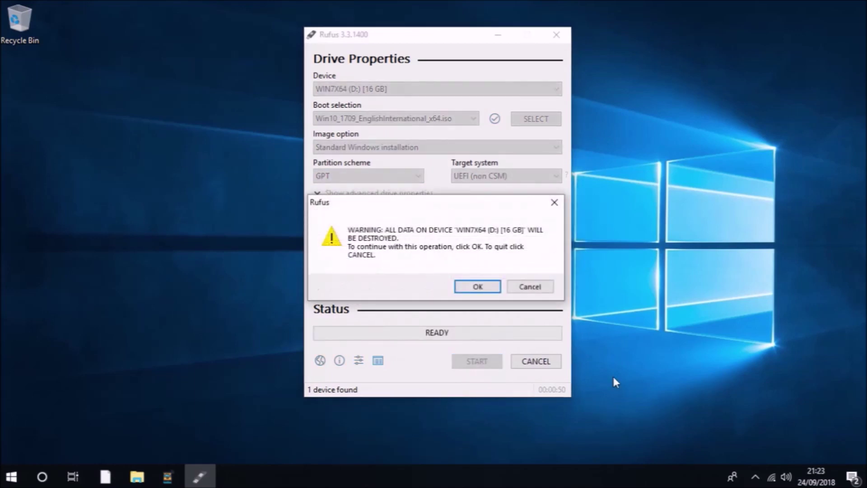
left_click(492, 287)
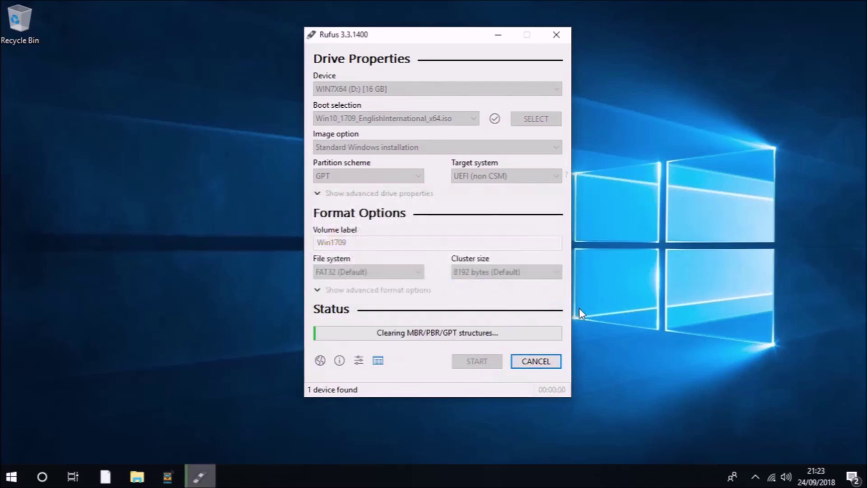